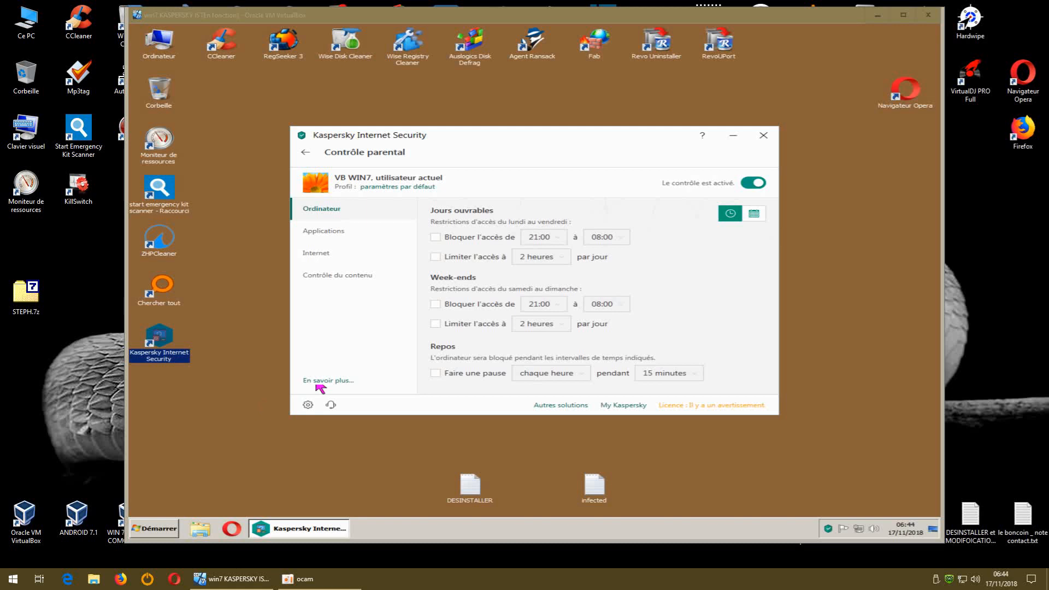
Return to the Kaspersky main window and open the parental control restrictions for the VB WIN7 account
{"action": "left_click", "coordinate": [304, 154]}
{"action": "left_click", "coordinate": [304, 155]}
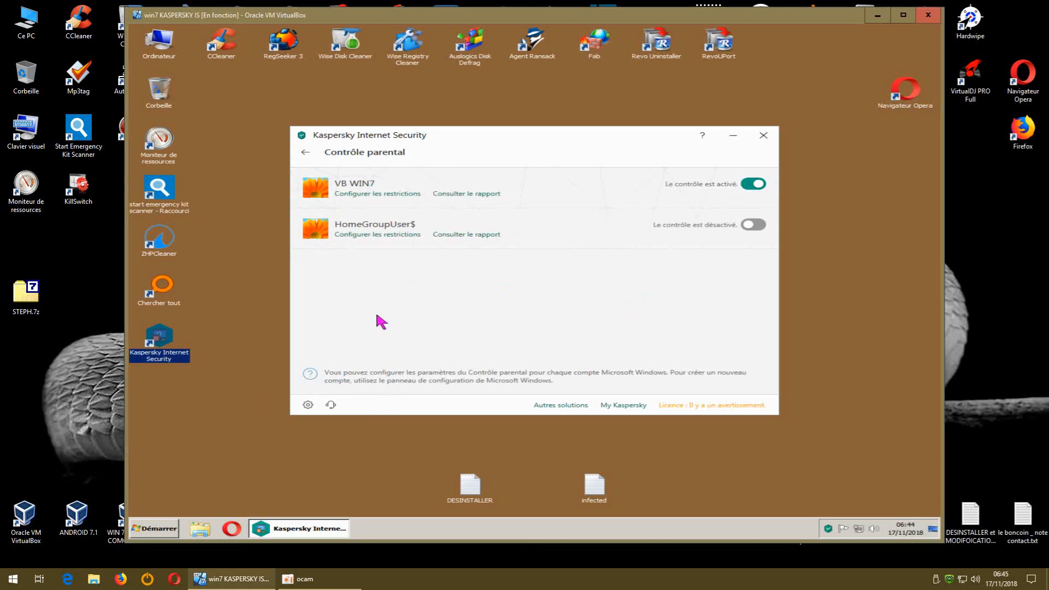
{"action": "left_click", "coordinate": [306, 154]}
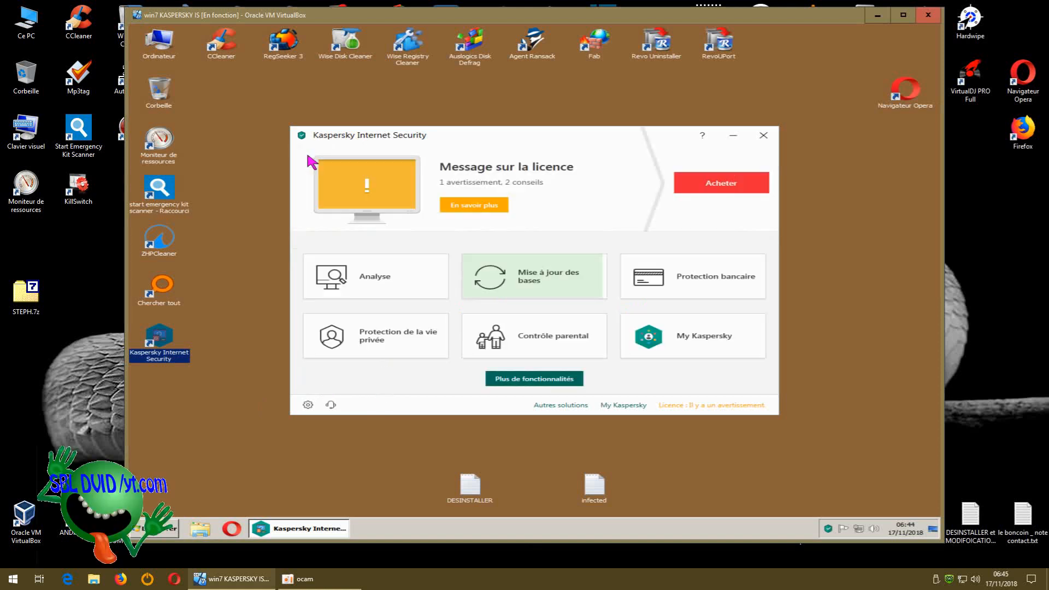
{"action": "left_click", "coordinate": [540, 346]}
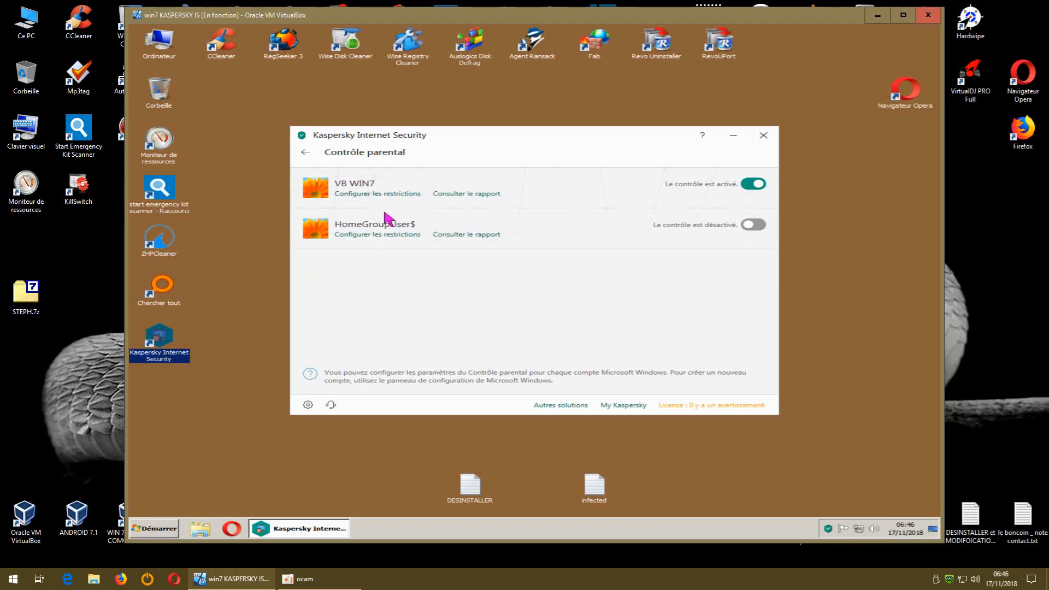
{"action": "left_click", "coordinate": [395, 196]}
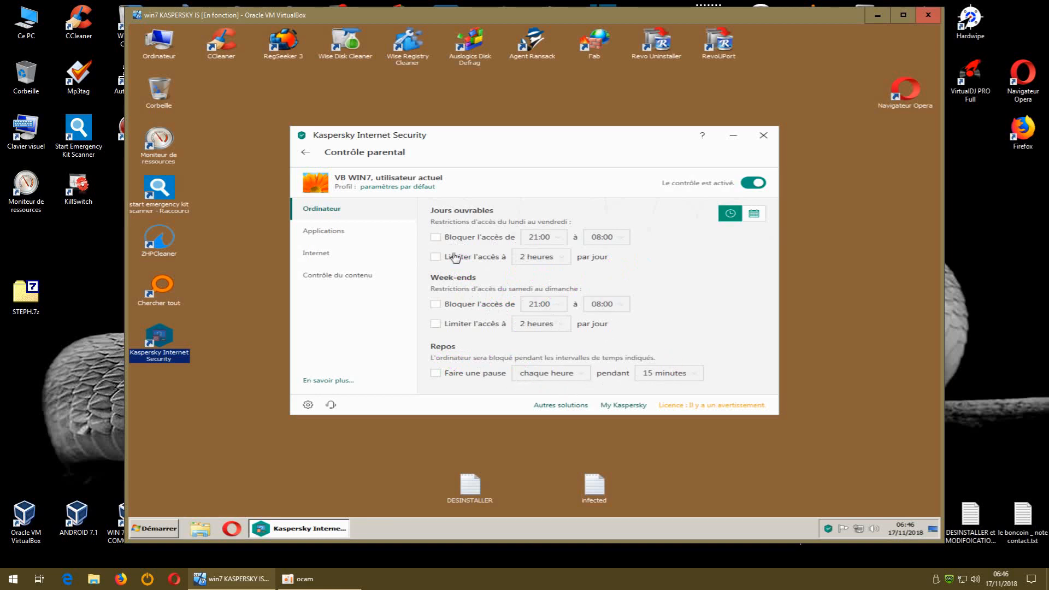
In the application restrictions, prohibit launching games intended for ages 18+
{"action": "left_click", "coordinate": [350, 227]}
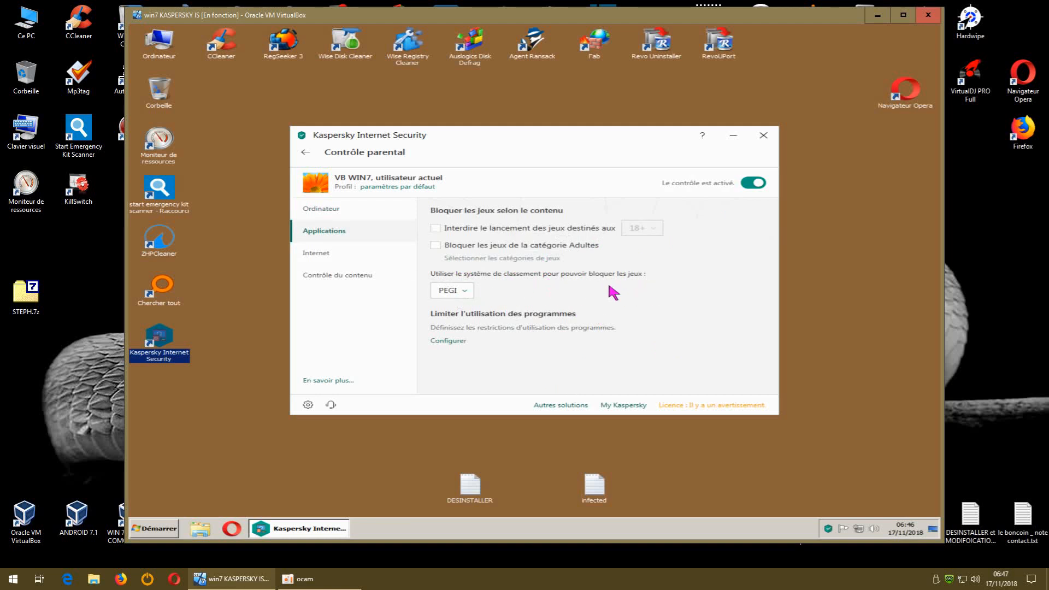
{"action": "left_click", "coordinate": [435, 228]}
{"action": "left_click", "coordinate": [651, 229]}
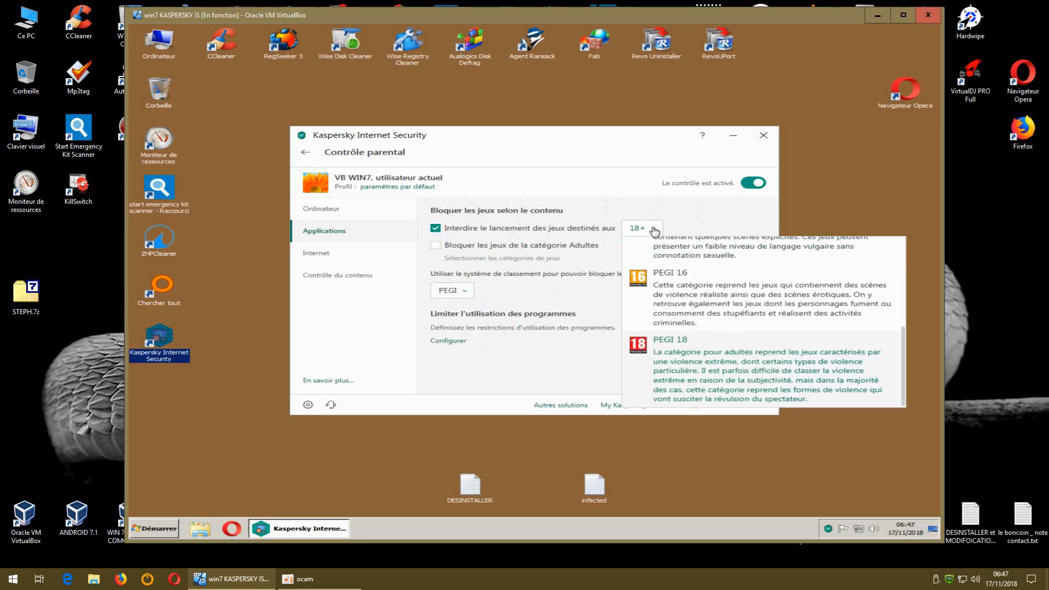
{"action": "left_click", "coordinate": [706, 212]}
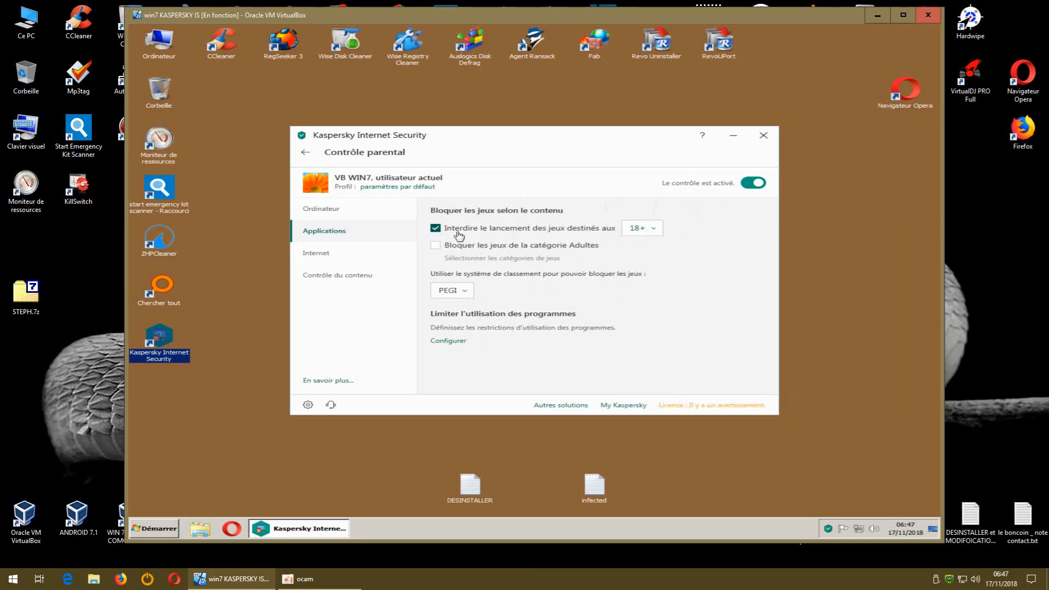
Block games in the Adultes category and review the list of blocked game categories
{"action": "left_click", "coordinate": [435, 246]}
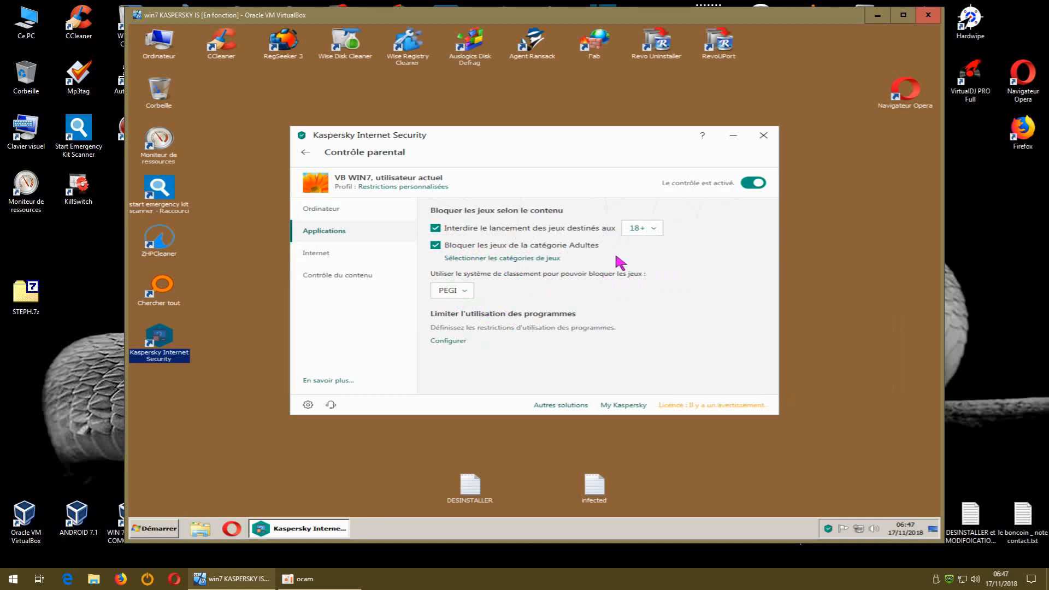
{"action": "left_click", "coordinate": [522, 263]}
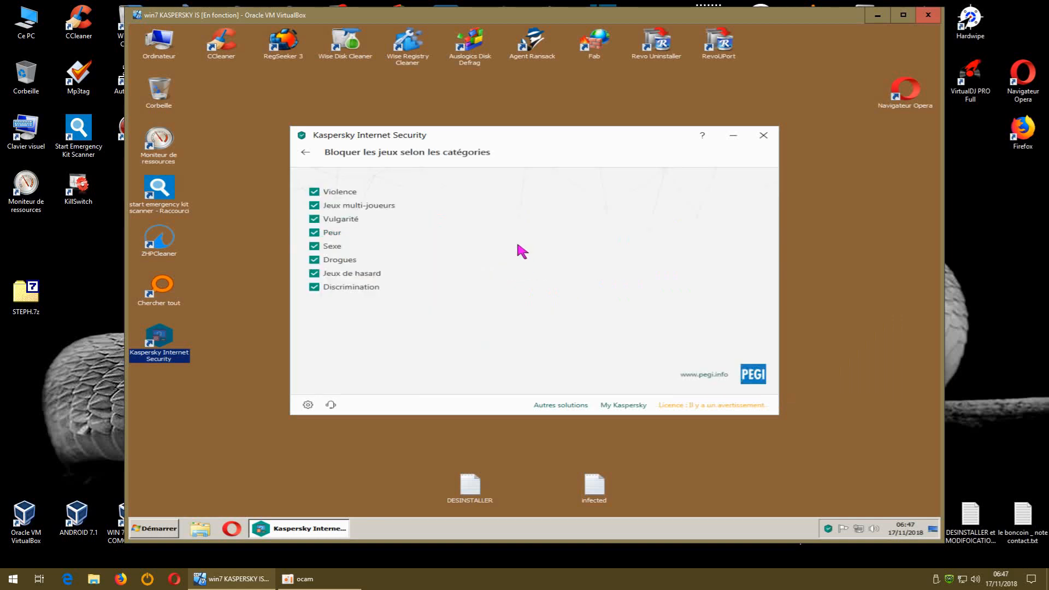
{"action": "left_click", "coordinate": [307, 155]}
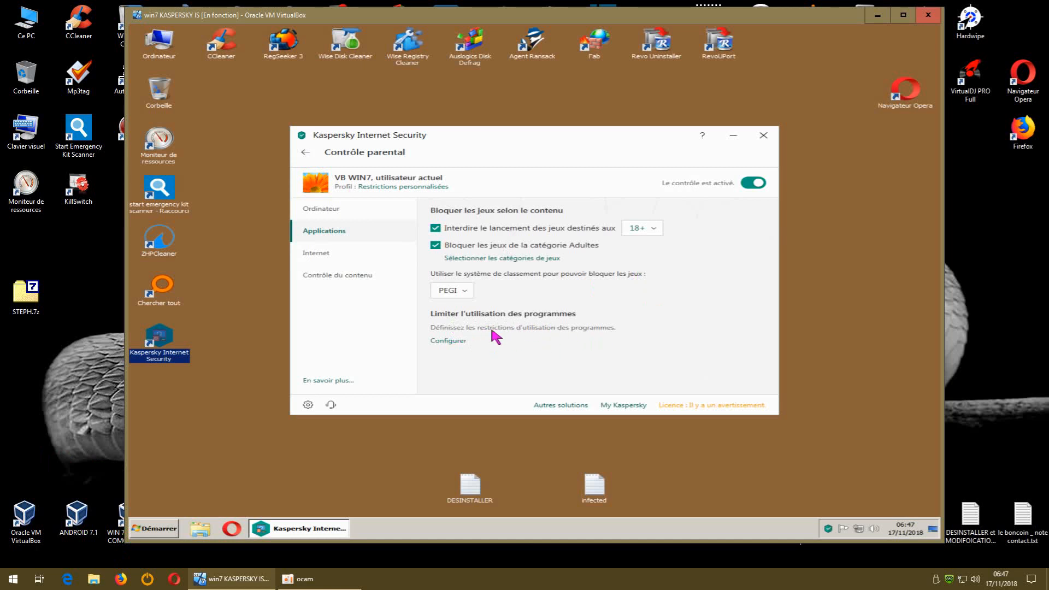
Add WiseRegCleaner.exe from C:\Program Files (x86)\Wise\Wise Registry Cleaner to the list of controlled applications
{"action": "left_click", "coordinate": [449, 341]}
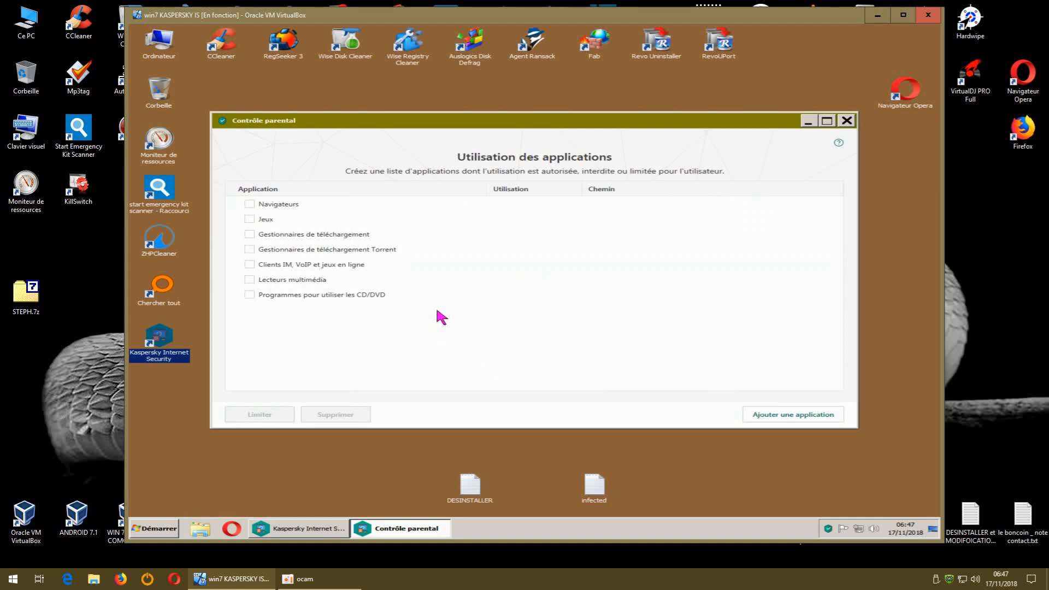
{"action": "left_click", "coordinate": [781, 418]}
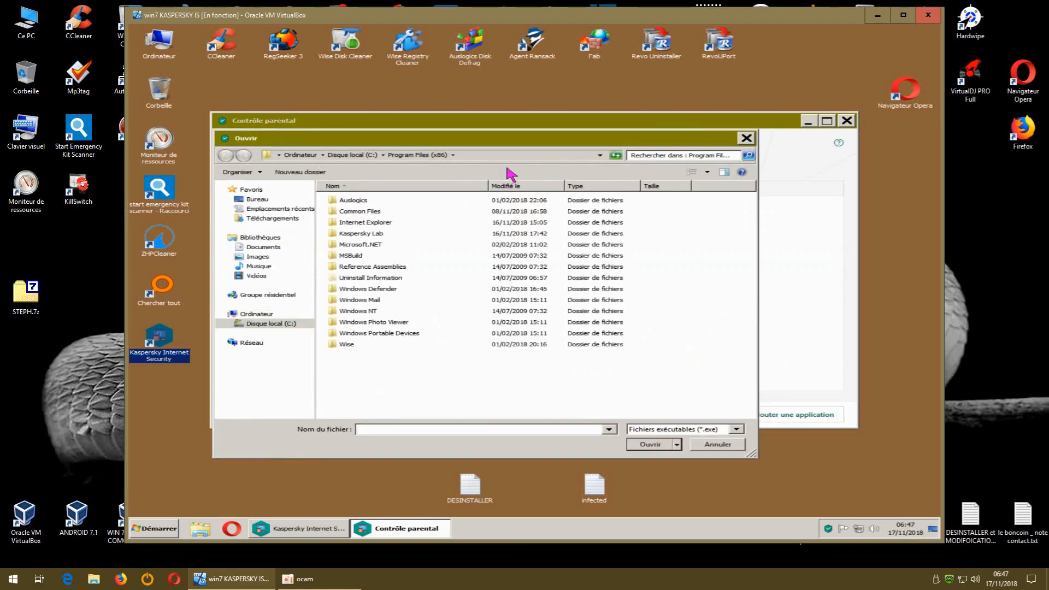
{"action": "left_click_drag", "start_coordinate": [484, 140], "coordinate": [509, 84]}
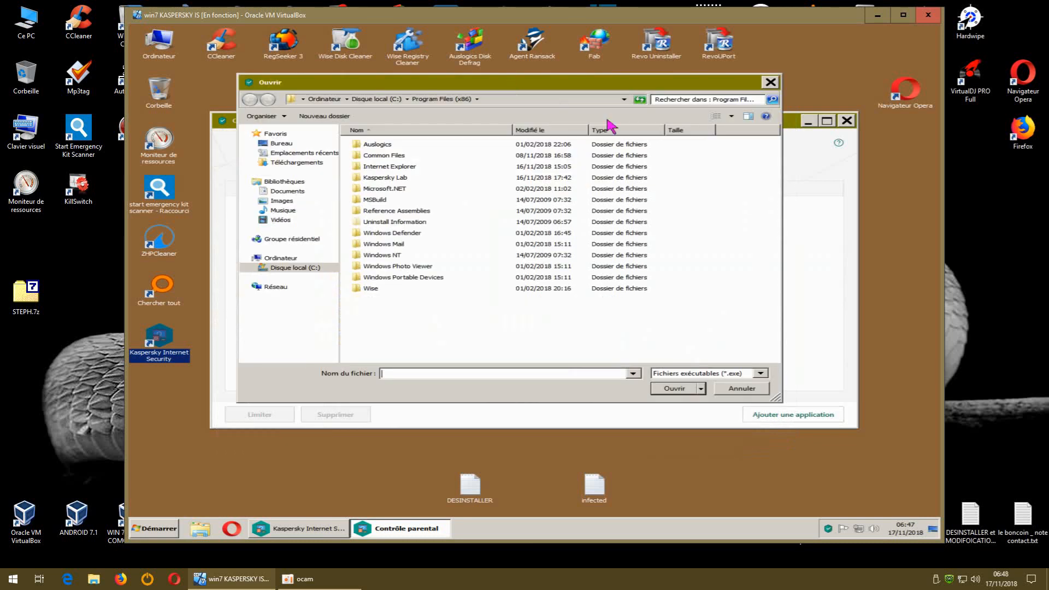
{"action": "left_click", "coordinate": [296, 267]}
{"action": "double_click", "coordinate": [399, 177]}
{"action": "double_click", "coordinate": [377, 288]}
{"action": "double_click", "coordinate": [395, 156]}
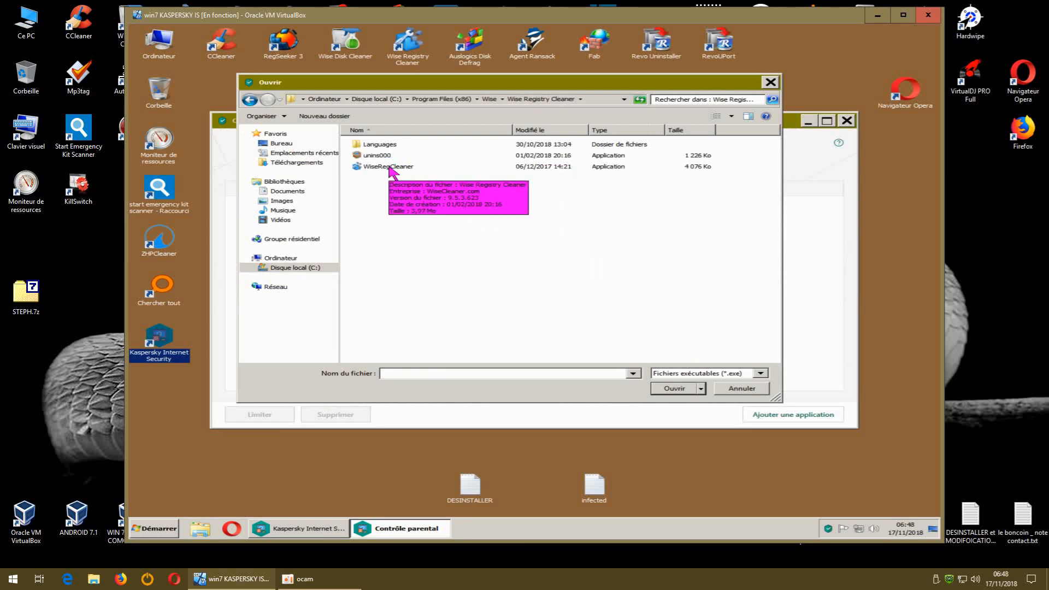
{"action": "left_click", "coordinate": [389, 168]}
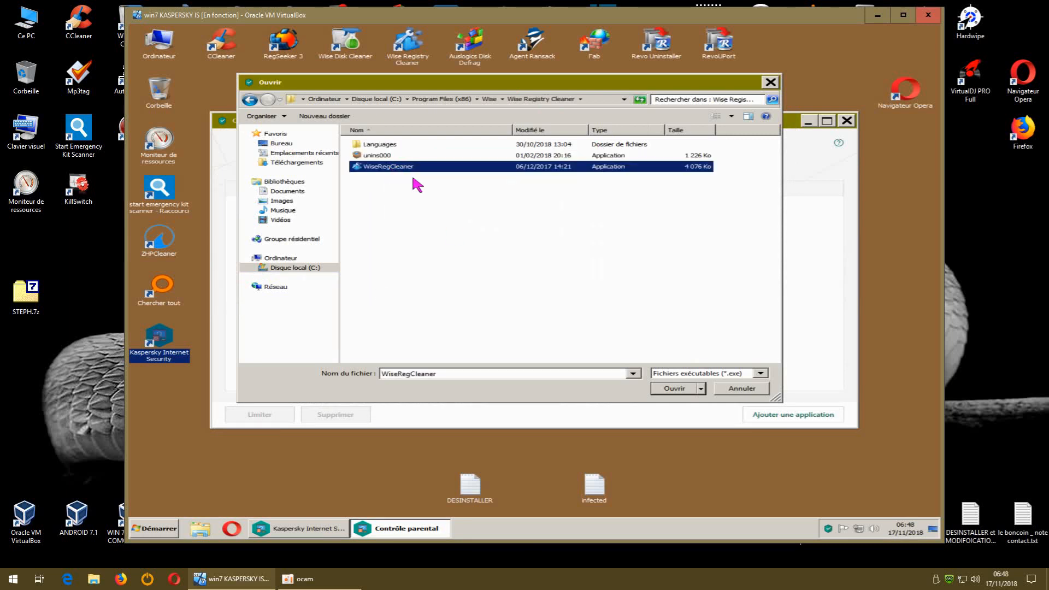
{"action": "left_click", "coordinate": [673, 388]}
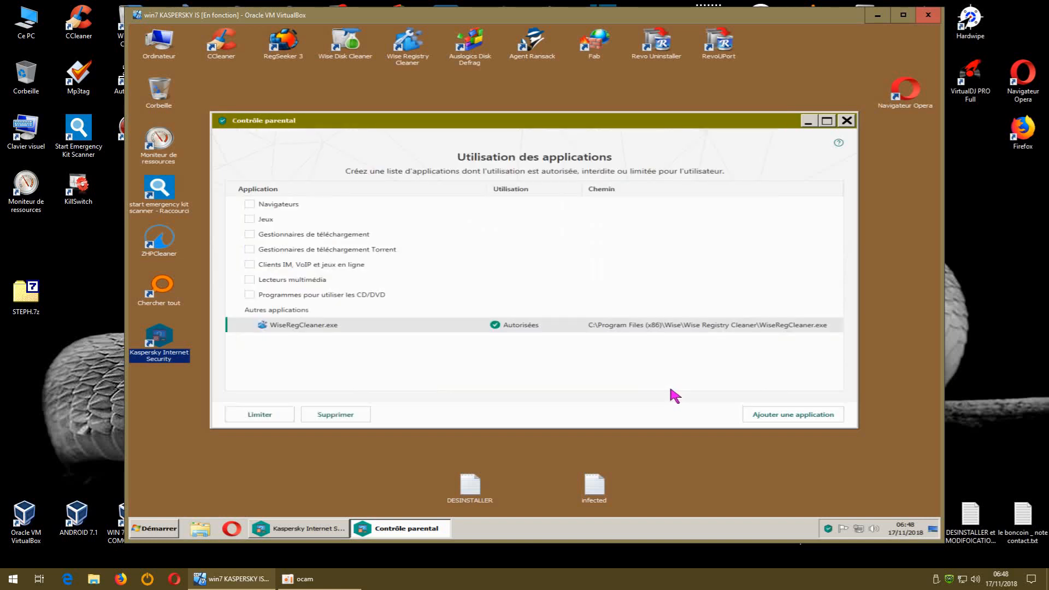
Set the usage of WiseRegCleaner.exe to Interdire and close the application usage window
{"action": "left_click", "coordinate": [544, 326]}
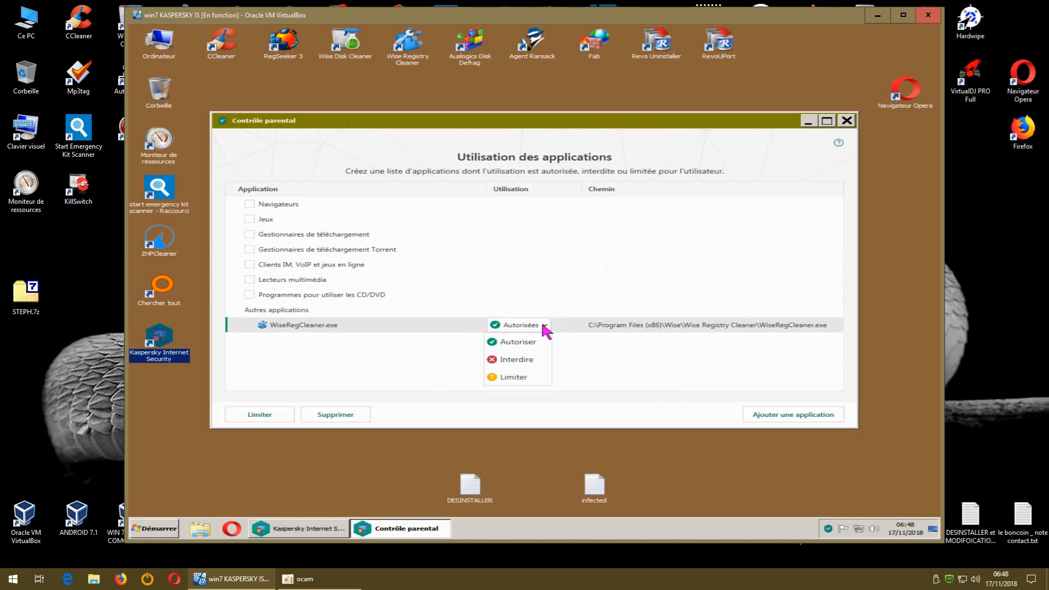
{"action": "left_click", "coordinate": [515, 360]}
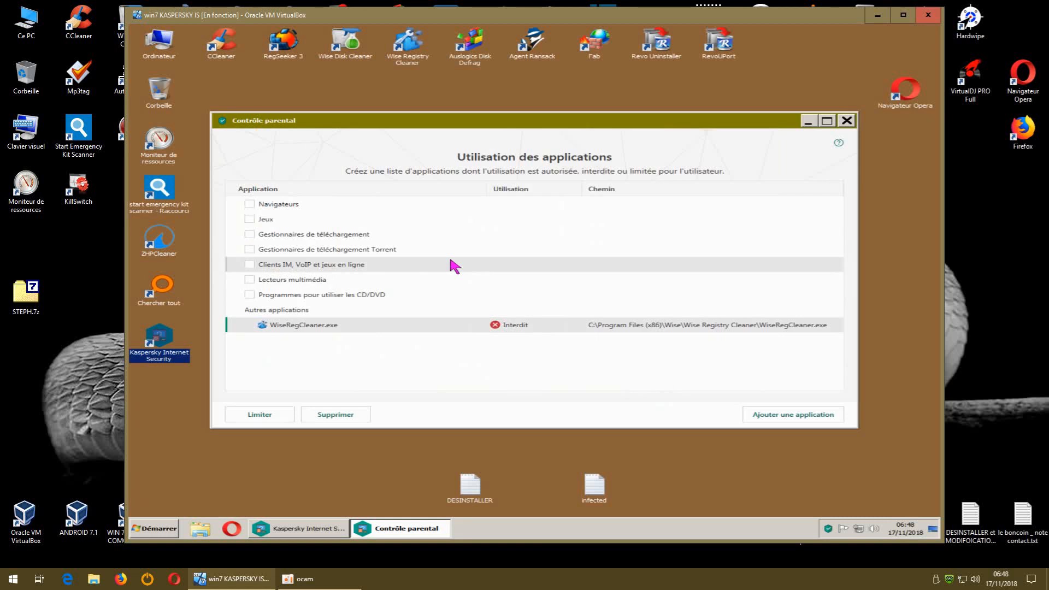
{"action": "left_click_drag", "start_coordinate": [679, 123], "coordinate": [664, 241]}
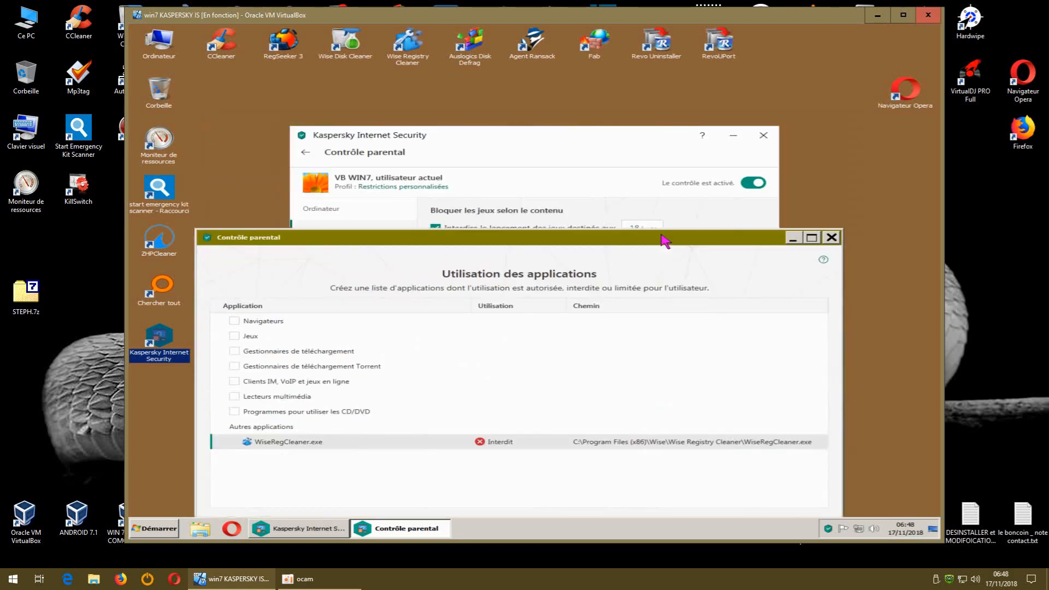
{"action": "left_click", "coordinate": [831, 237]}
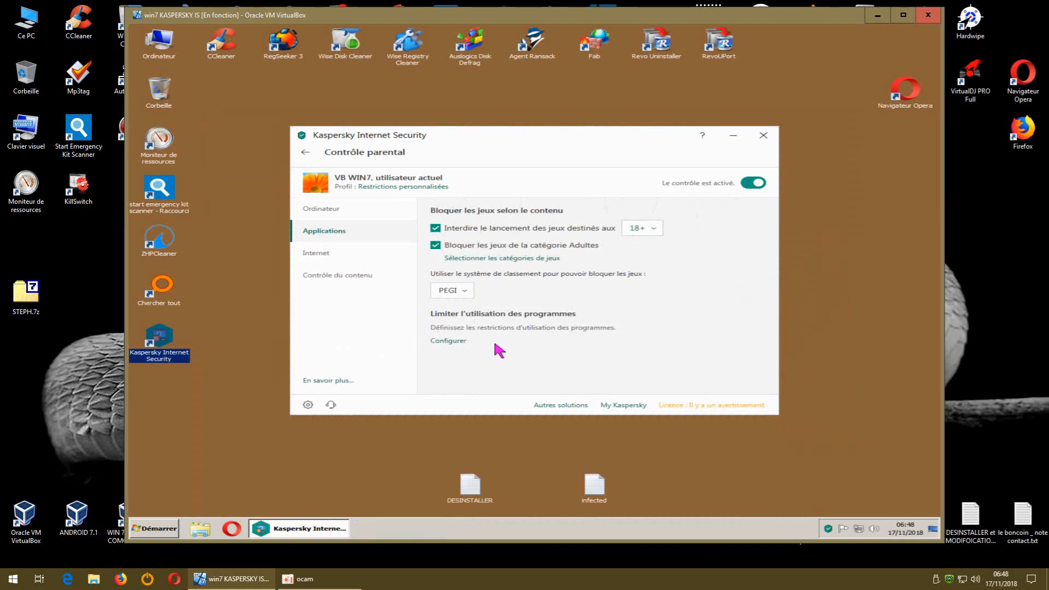
Review the Internet and content control restrictions of the account and close Kaspersky Internet Security
{"action": "left_click", "coordinate": [323, 255]}
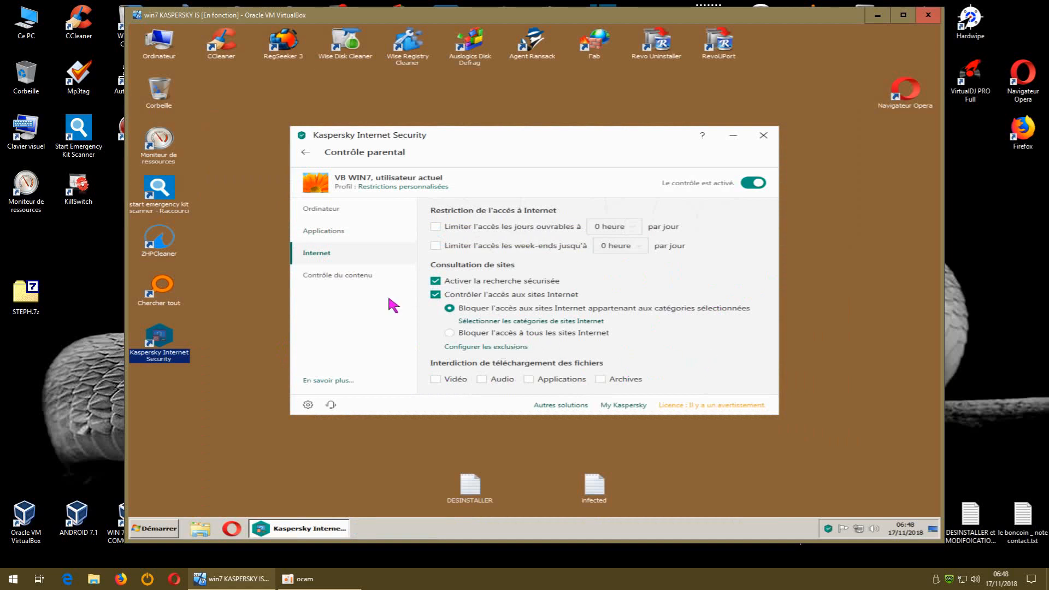
{"action": "left_click", "coordinate": [343, 275]}
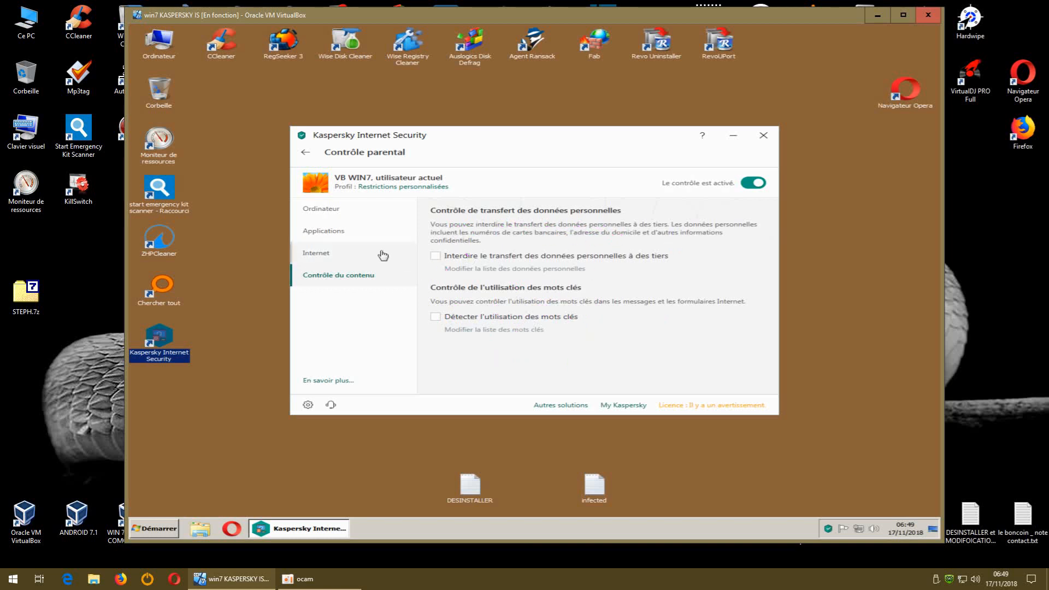
{"action": "left_click", "coordinate": [307, 157]}
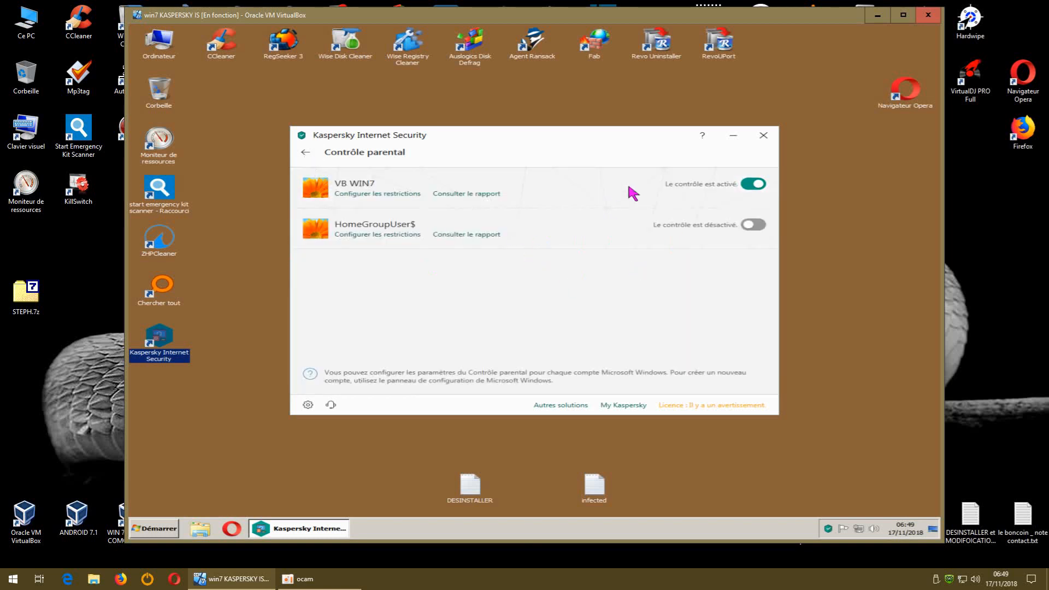
{"action": "left_click", "coordinate": [764, 138]}
Refresh the virtual machine's desktop and try to launch Wise Registry Cleaner to test the block
{"action": "left_click", "coordinate": [566, 221]}
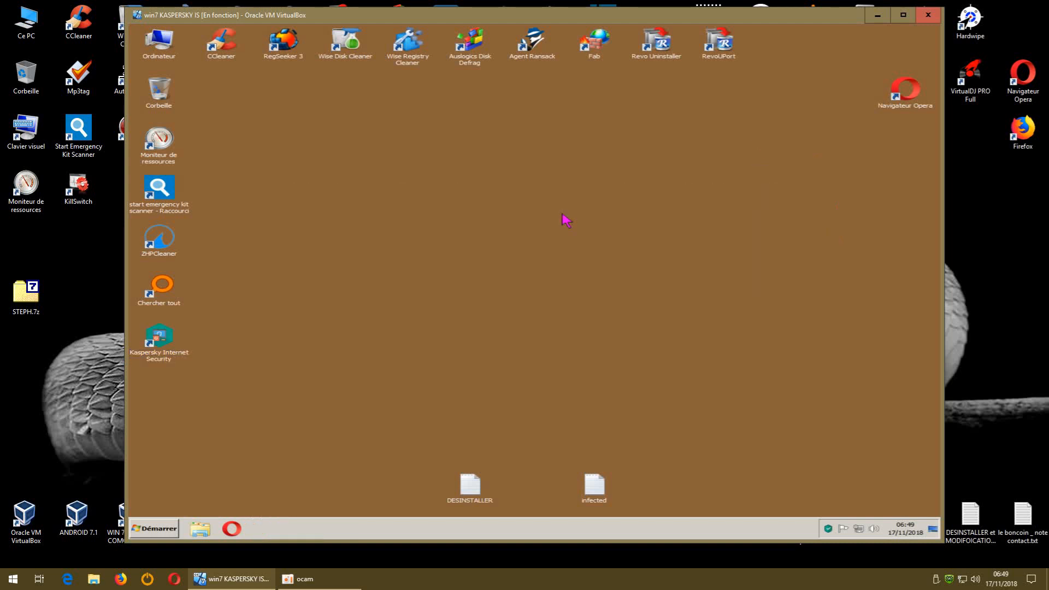
{"action": "right_click", "coordinate": [567, 221]}
{"action": "left_click", "coordinate": [597, 238]}
{"action": "double_click", "coordinate": [411, 54]}
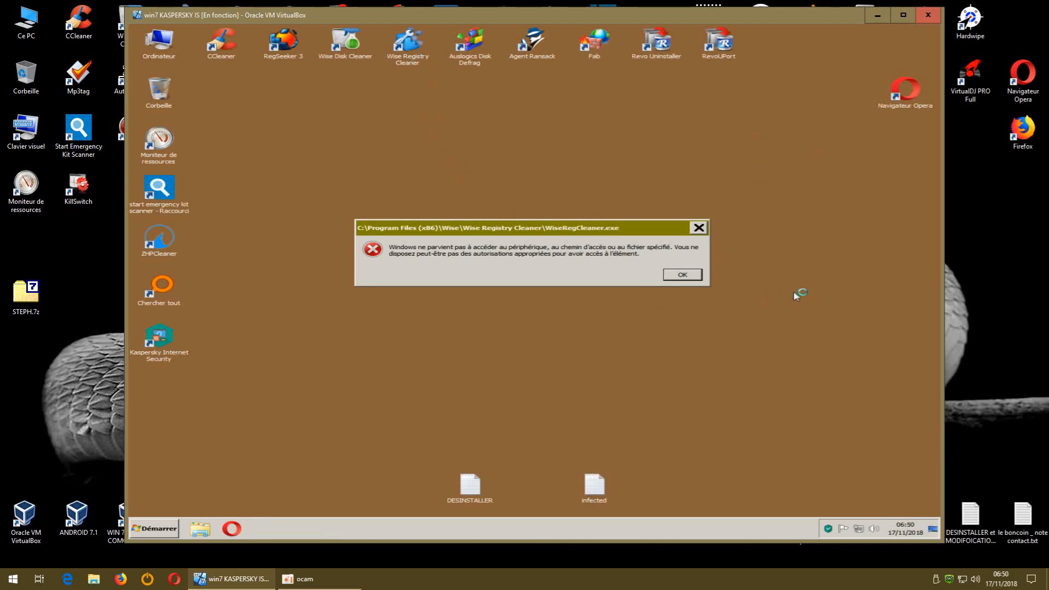
{"action": "left_click", "coordinate": [699, 229]}
Reopen Kaspersky Internet Security and display the VB WIN7 account's computer usage restrictions
{"action": "double_click", "coordinate": [163, 342]}
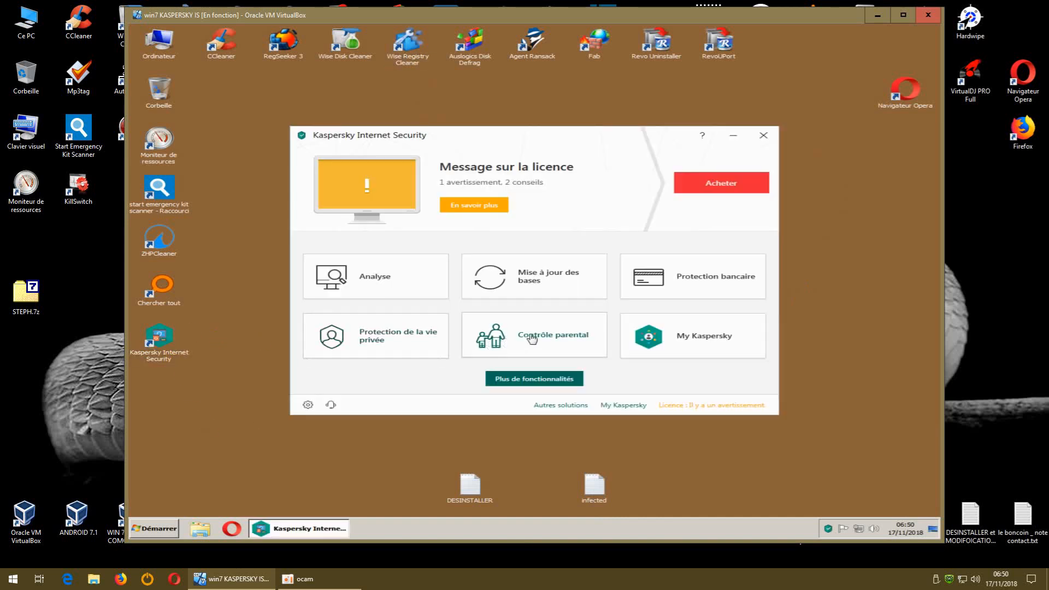
{"action": "left_click", "coordinate": [552, 340]}
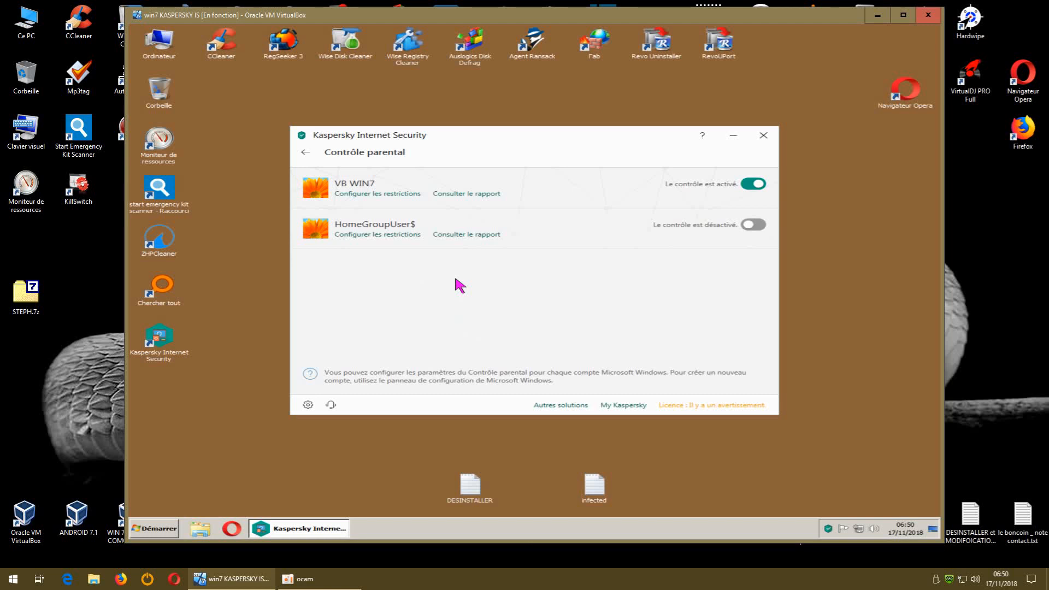
{"action": "left_click", "coordinate": [398, 196]}
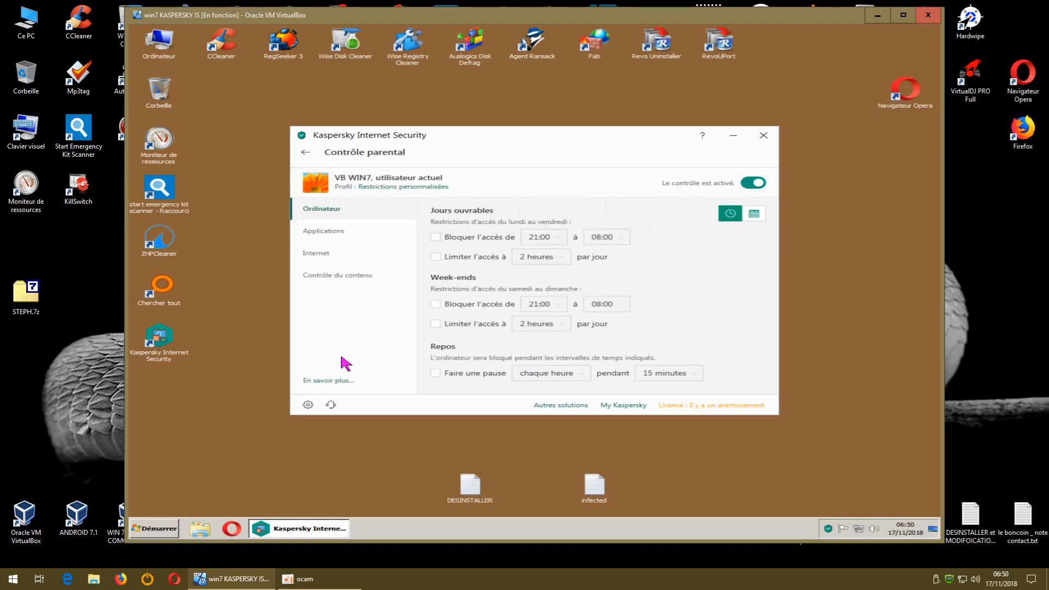
Compare the exact usage schedule with the workday and weekend limits, and close Kaspersky Internet Security
{"action": "left_click", "coordinate": [754, 216]}
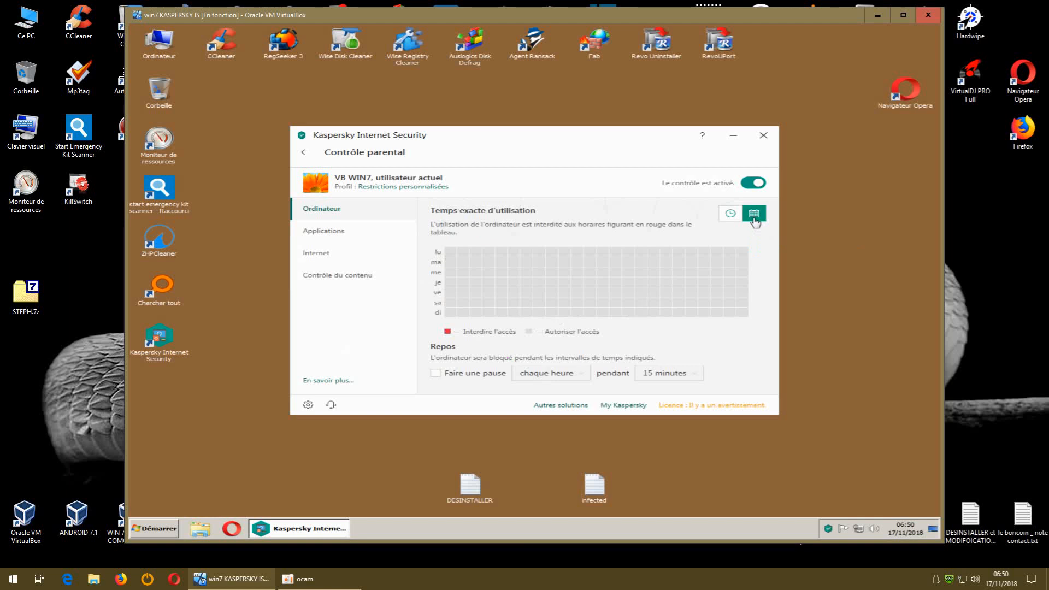
{"action": "left_click", "coordinate": [735, 216]}
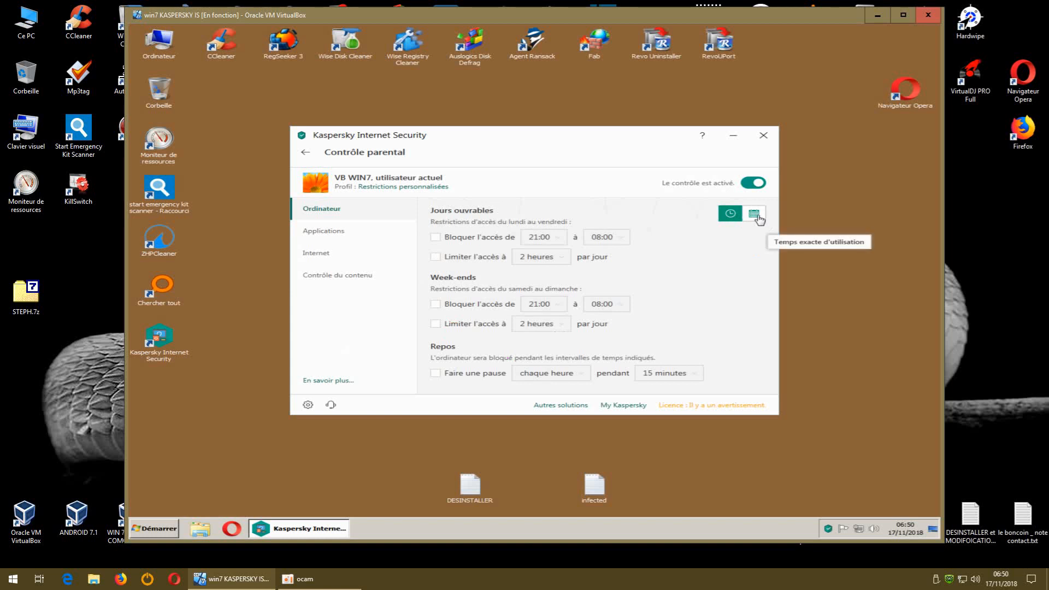
{"action": "left_click", "coordinate": [754, 215]}
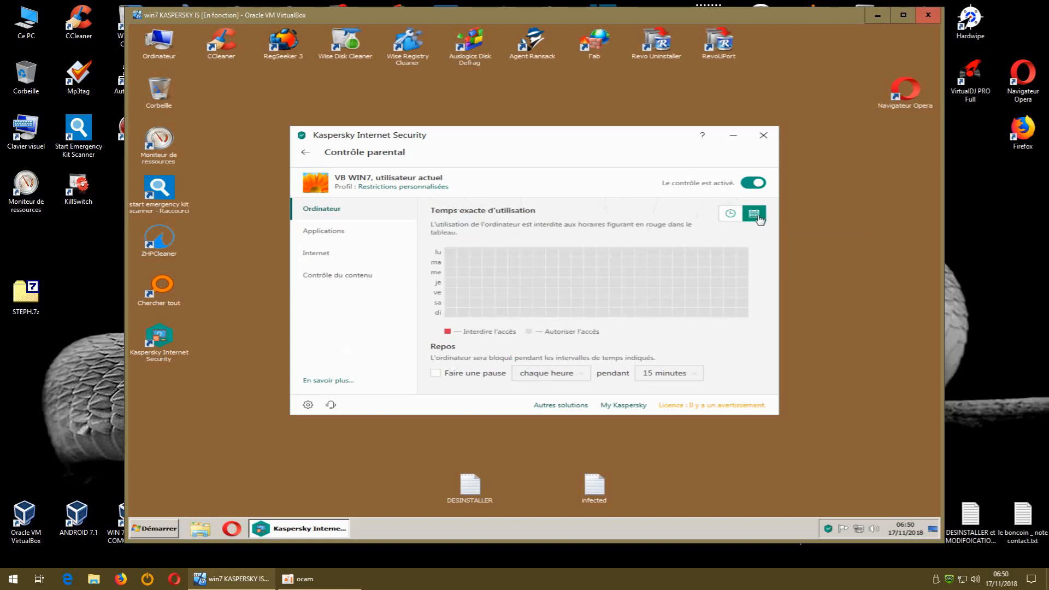
{"action": "left_click", "coordinate": [729, 215]}
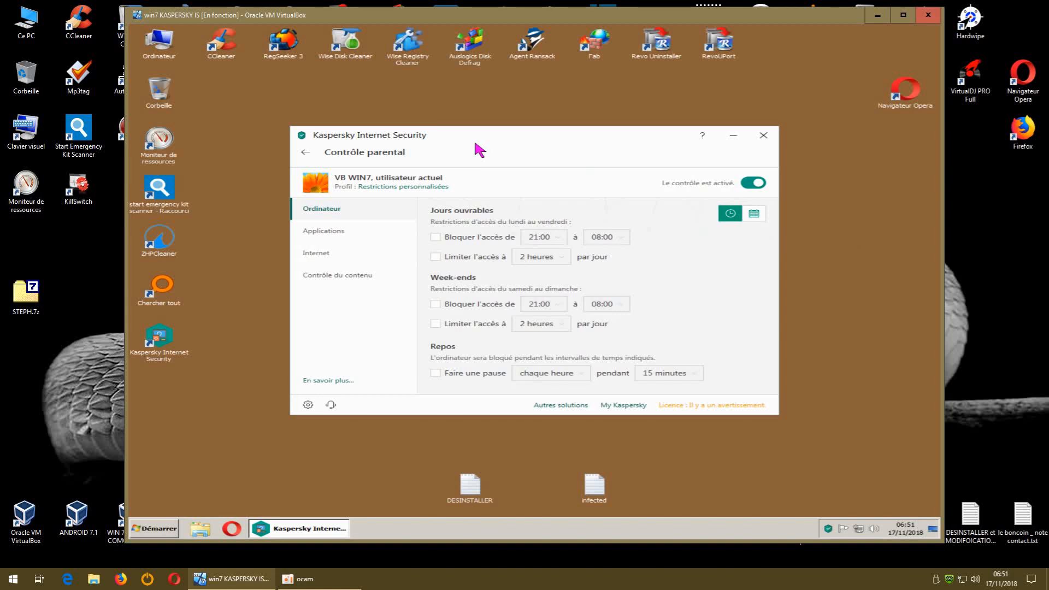
{"action": "left_click", "coordinate": [764, 139]}
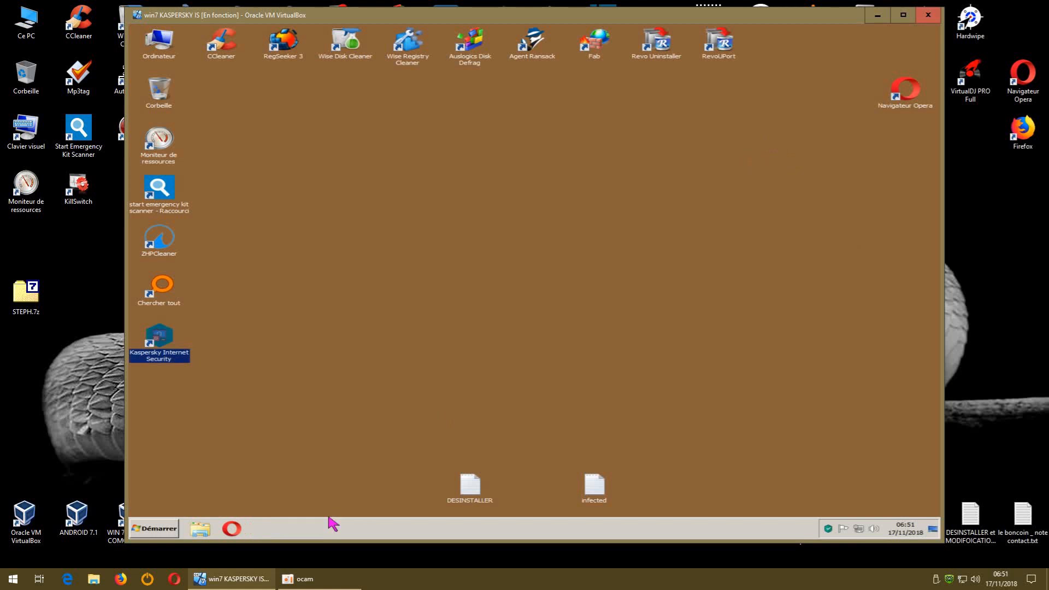